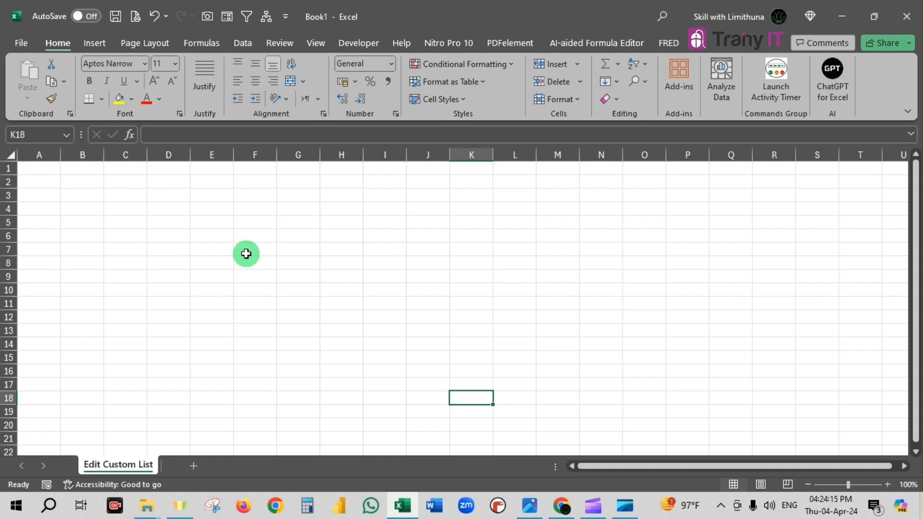
- Enter the custom list's first name in B2 and autofill the remaining names down to B16
{"action": "left_click", "coordinate": [92, 185]}
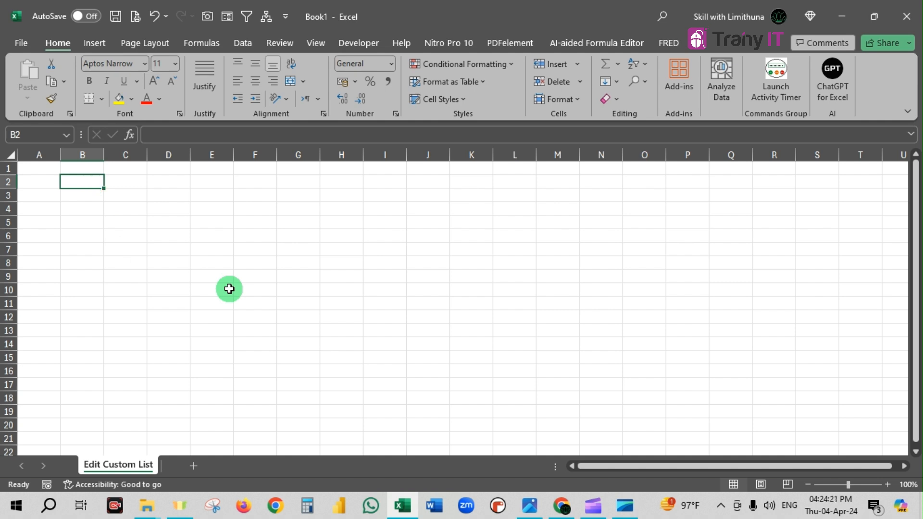
{"action": "type", "text": "Azim"}
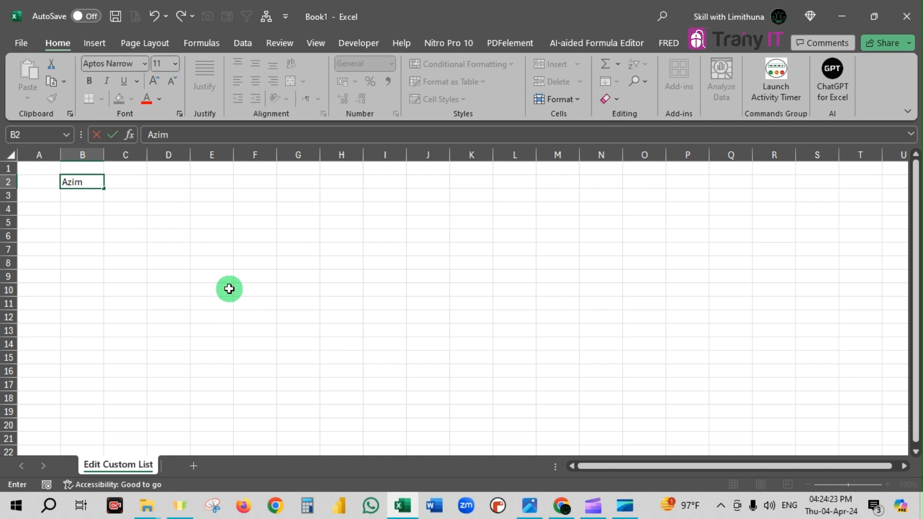
{"action": "left_click", "coordinate": [104, 190]}
{"action": "left_click_drag", "start_coordinate": [104, 190], "coordinate": [99, 378]}
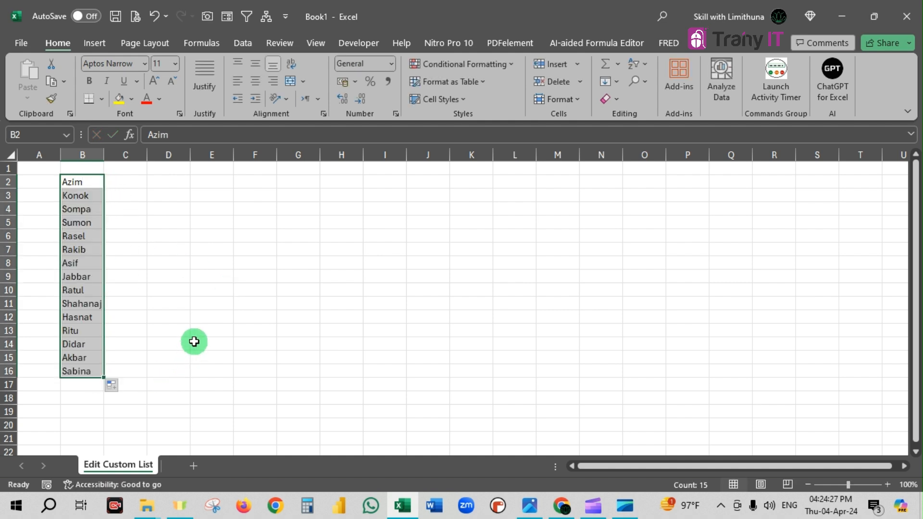
{"action": "left_click_drag", "start_coordinate": [96, 181], "coordinate": [97, 373]}
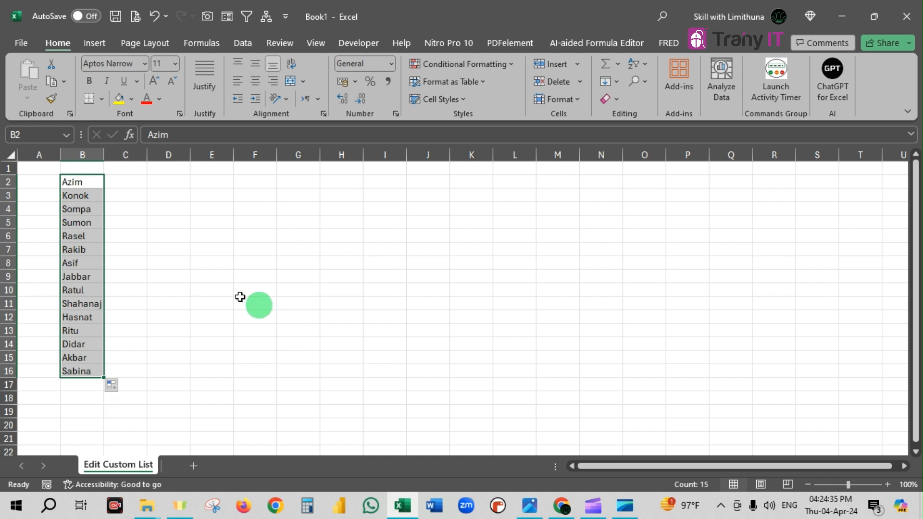
{"action": "left_click", "coordinate": [168, 248]}
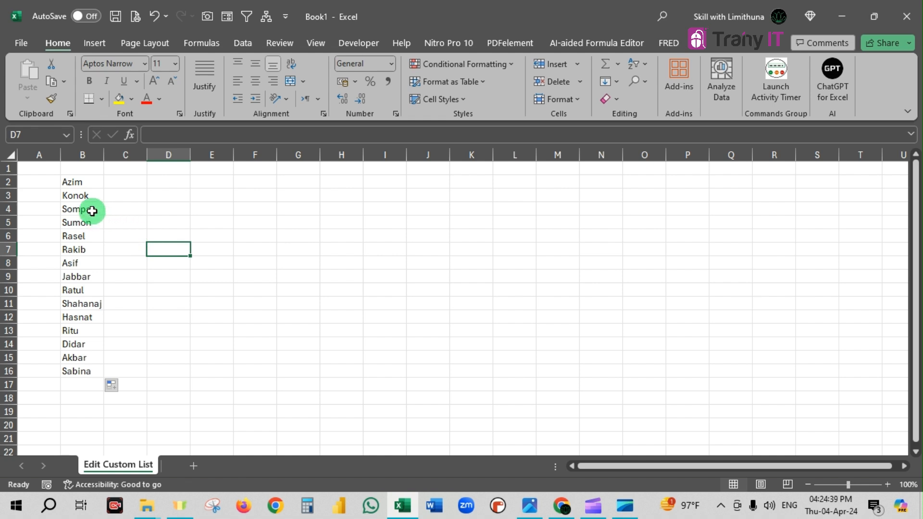
- Enter the replacement name in C4 beside the third name and highlight cell B6 with a yellow fill
{"action": "left_click", "coordinate": [92, 210]}
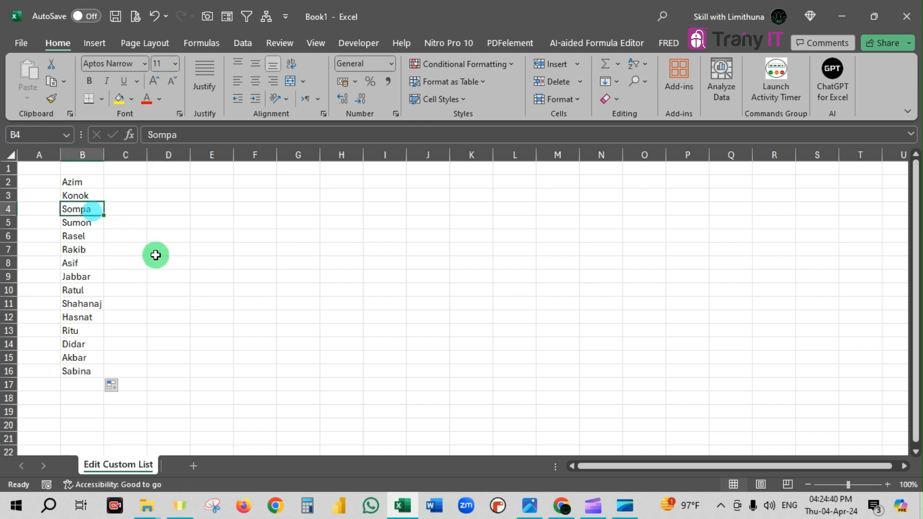
{"action": "left_click", "coordinate": [126, 209]}
{"action": "type", "text": "N"}
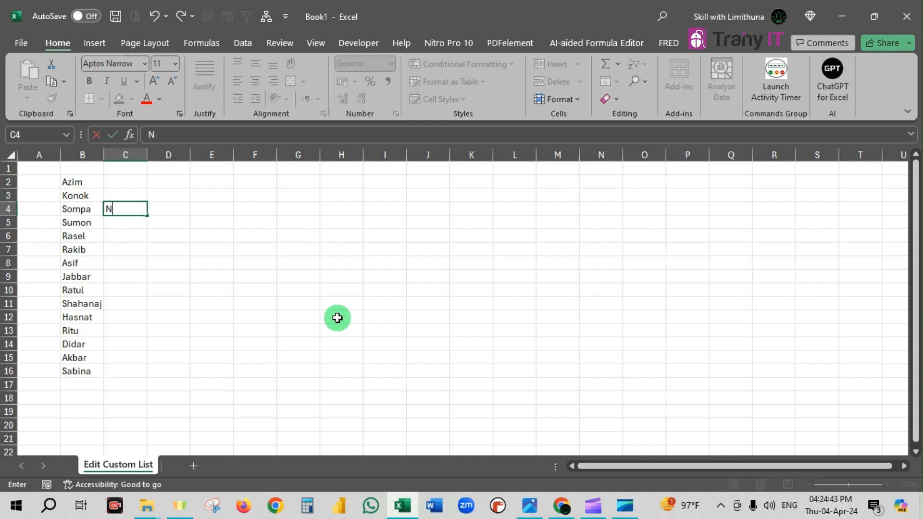
{"action": "type", "text": "itu"}
{"action": "left_click", "coordinate": [312, 288]}
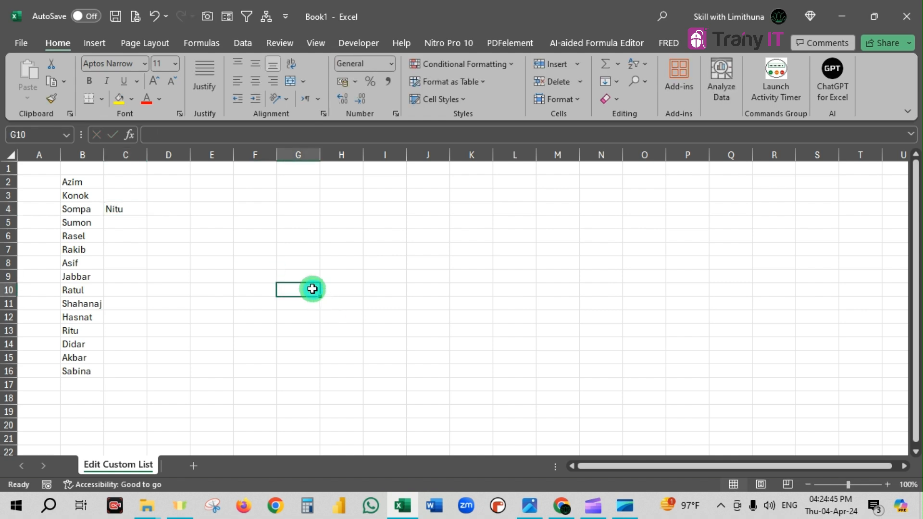
{"action": "left_click", "coordinate": [91, 239]}
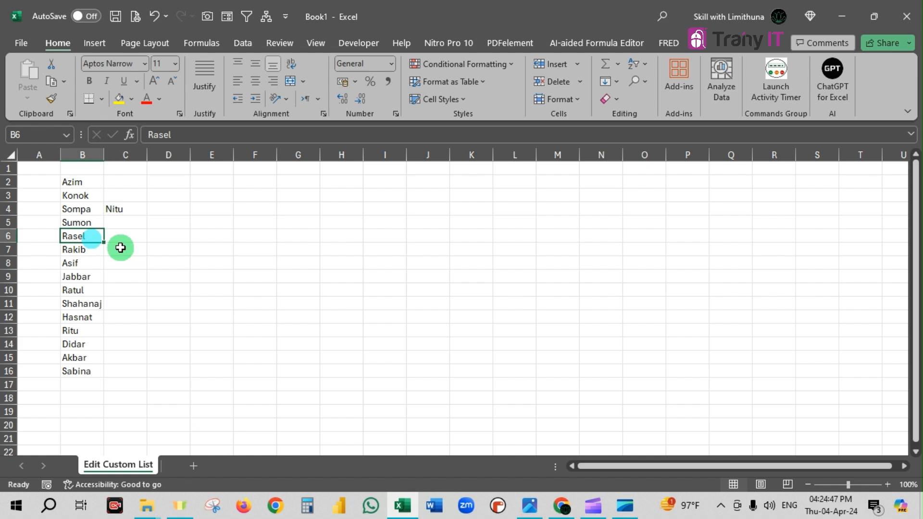
{"action": "left_click", "coordinate": [119, 100]}
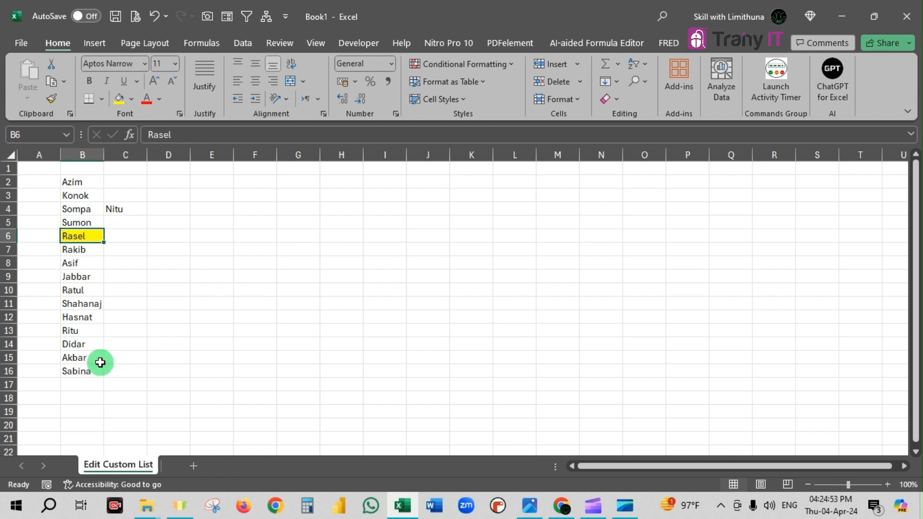
- Merge and center C15:C16, enter the additional name there and middle-align it vertically
{"action": "left_click_drag", "start_coordinate": [90, 359], "coordinate": [122, 371]}
{"action": "left_click", "coordinate": [286, 85]}
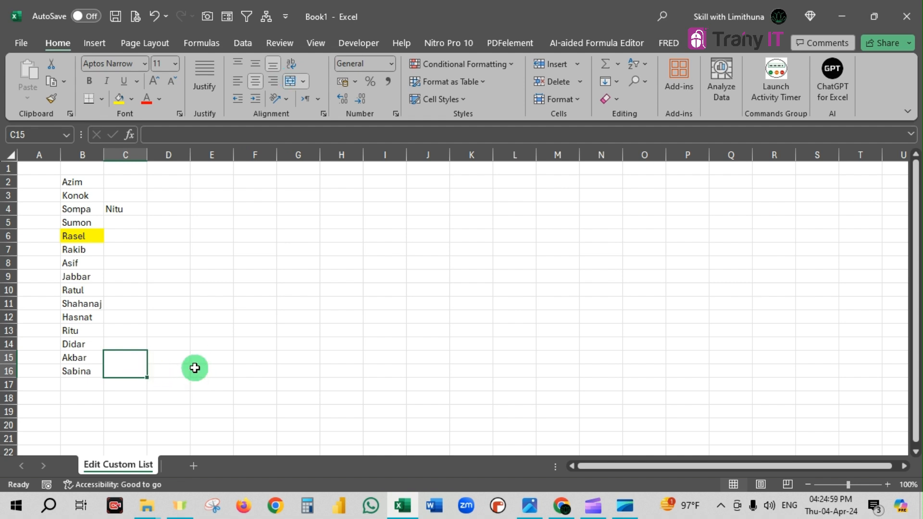
{"action": "type", "text": "Rakib"}
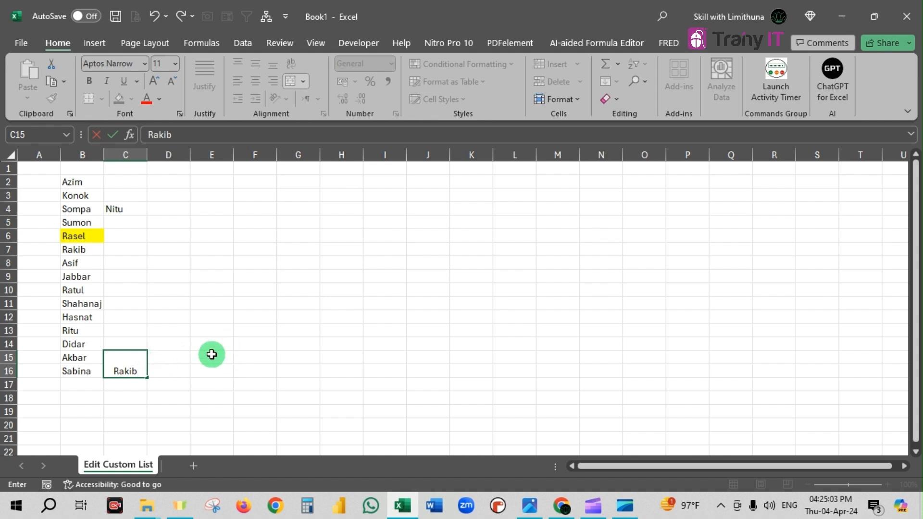
{"action": "left_click", "coordinate": [208, 356]}
{"action": "left_click", "coordinate": [138, 358]}
{"action": "left_click", "coordinate": [255, 63]}
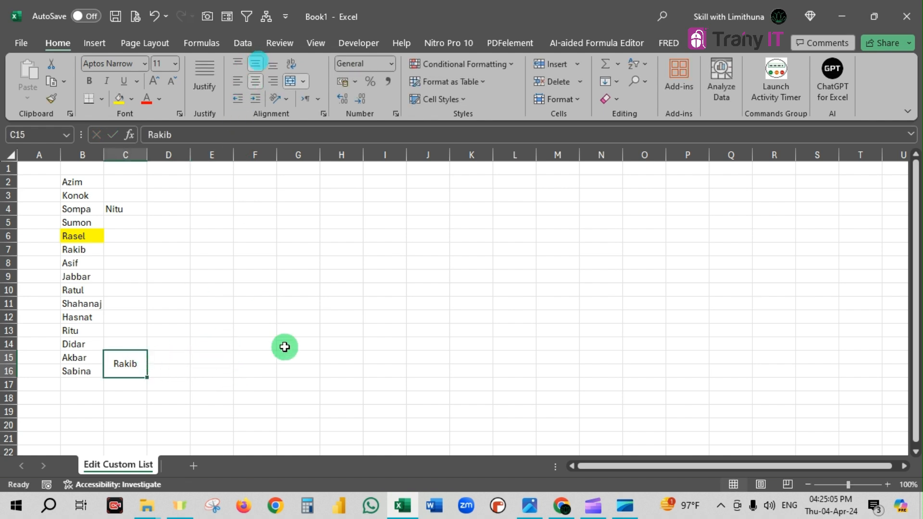
{"action": "left_click", "coordinate": [285, 342]}
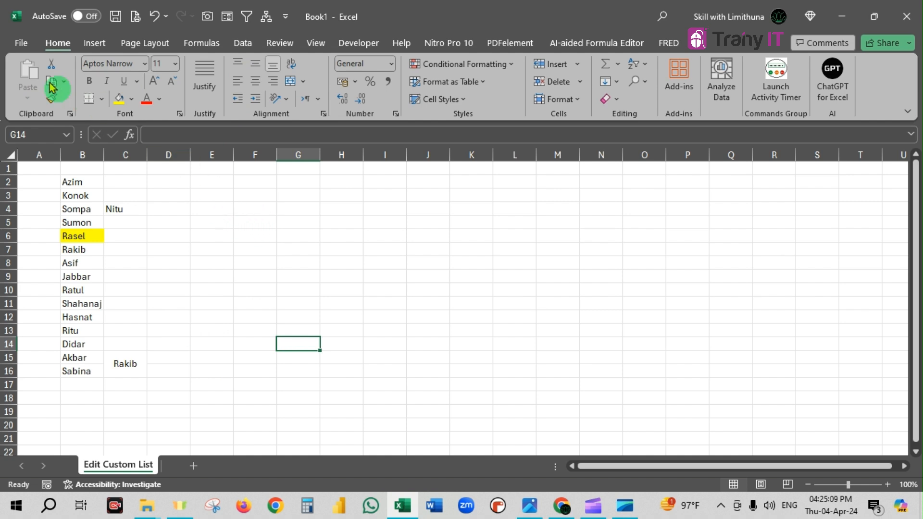
- Open the custom lists editor from Excel's advanced options and select the list that matches the names in column B
{"action": "left_click", "coordinate": [20, 43]}
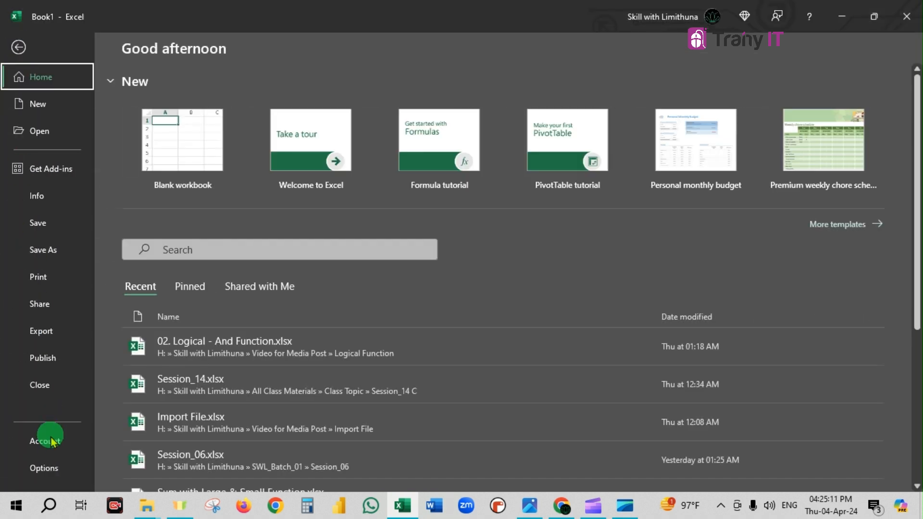
{"action": "left_click", "coordinate": [50, 468]}
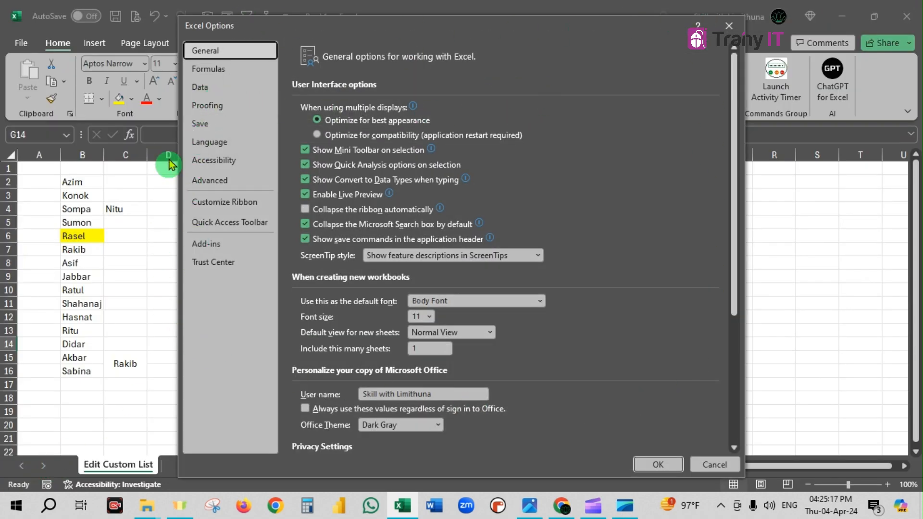
{"action": "left_click", "coordinate": [217, 185]}
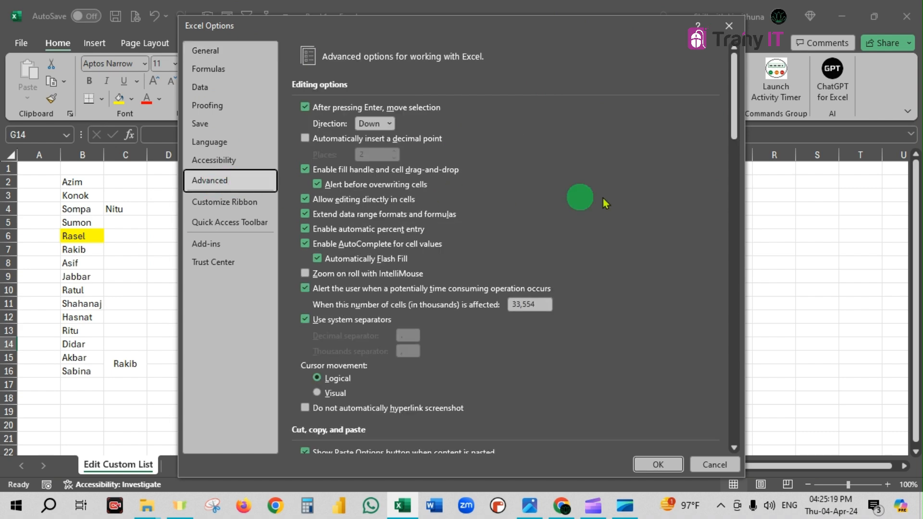
{"action": "scroll", "coordinate": [683, 202], "scroll_direction": "down", "scroll_amount": 10}
{"action": "scroll", "coordinate": [679, 245], "scroll_direction": "down", "scroll_amount": 20}
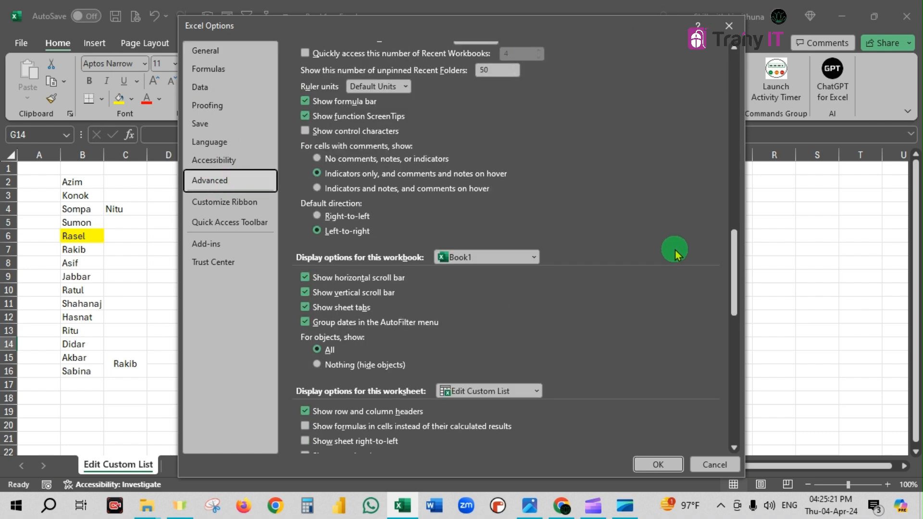
{"action": "scroll", "coordinate": [676, 263], "scroll_direction": "down", "scroll_amount": 1}
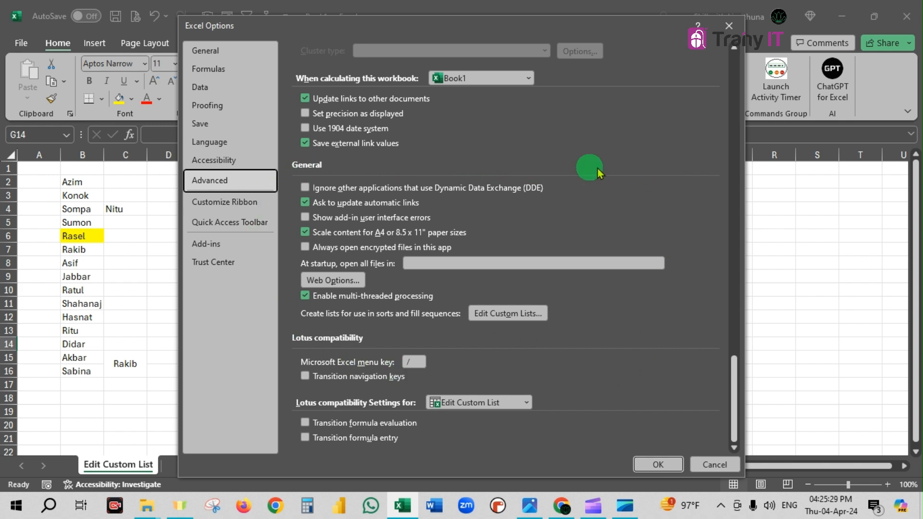
{"action": "left_click", "coordinate": [513, 315]}
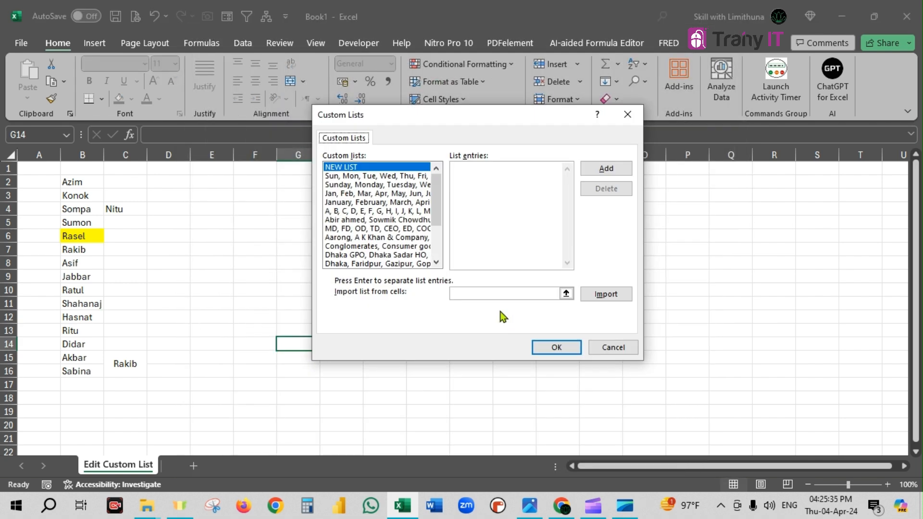
{"action": "scroll", "coordinate": [406, 221], "scroll_direction": "down", "scroll_amount": 3}
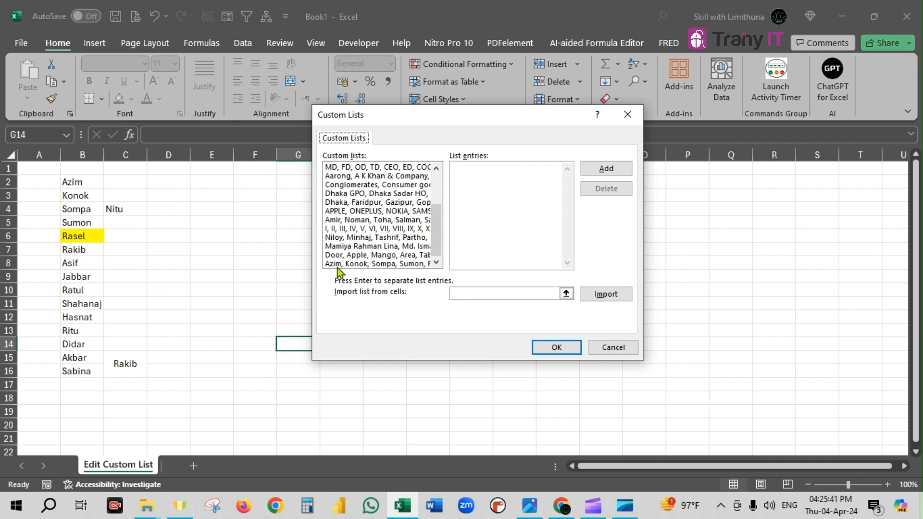
{"action": "left_click", "coordinate": [361, 266]}
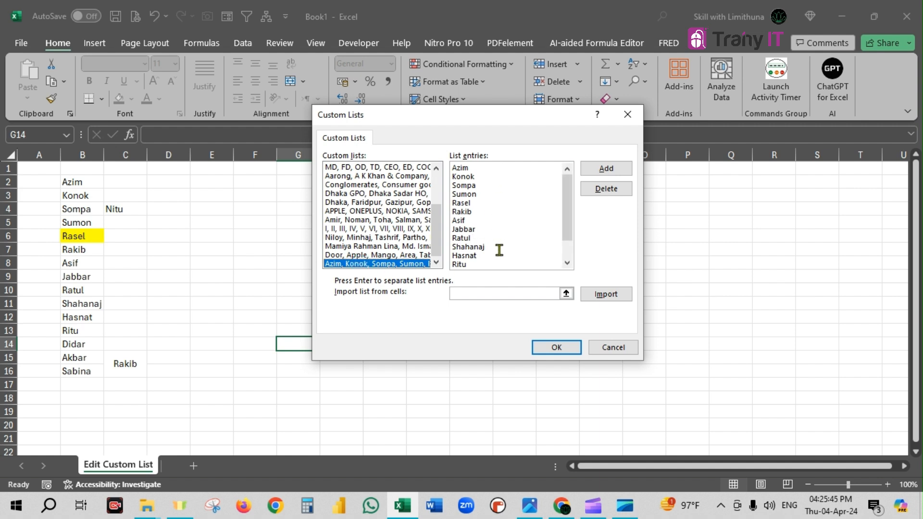
- Replace the third entry of the selected custom list with the name noted in C4
{"action": "mouse_move", "coordinate": [569, 197]}
{"action": "left_mouse_down"}
{"action": "mouse_move", "coordinate": [567, 236]}
{"action": "mouse_move", "coordinate": [567, 193]}
{"action": "left_mouse_up"}
{"action": "left_click", "coordinate": [479, 188]}
{"action": "key", "text": "BackSpace"}
{"action": "key", "text": "BackSpace"}
{"action": "key", "text": "BackSpace"}
{"action": "key", "text": "BackSpace"}
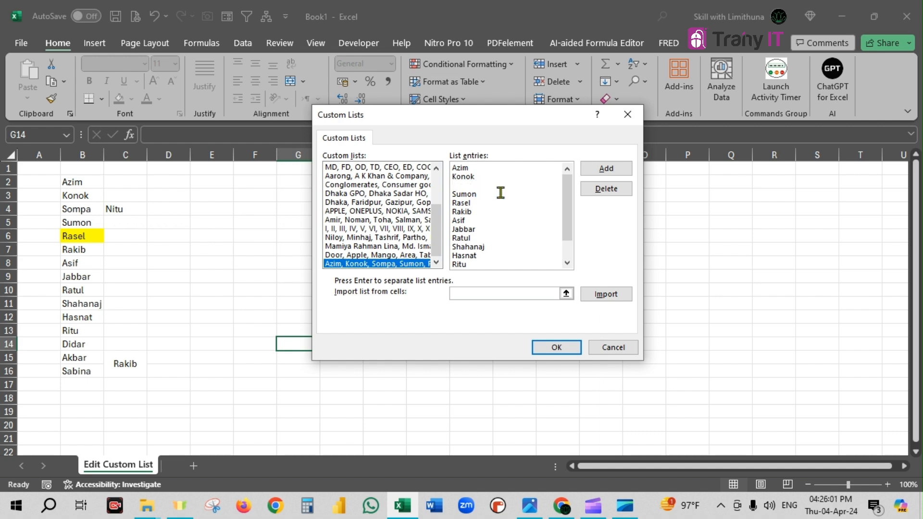
{"action": "type", "text": "Nitu"}
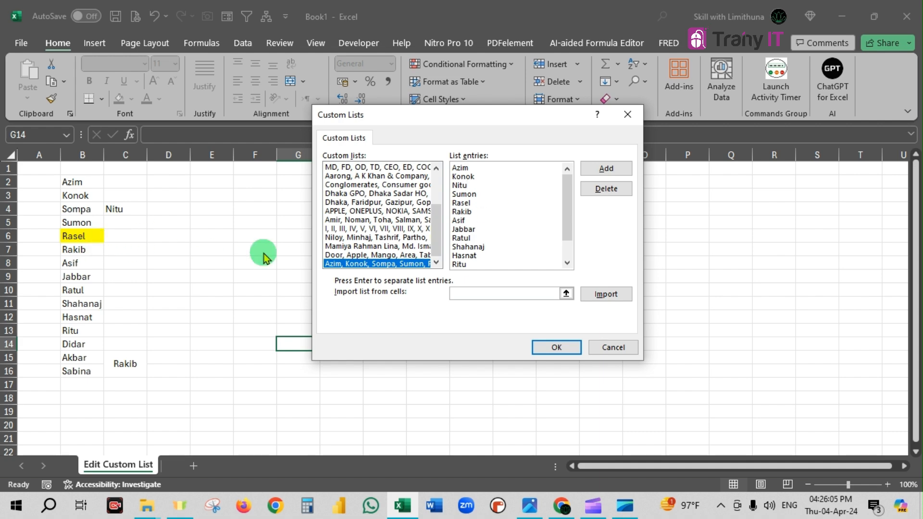
- Delete the fifth list entry, the name highlighted in B6, together with its line
{"action": "left_click", "coordinate": [472, 205]}
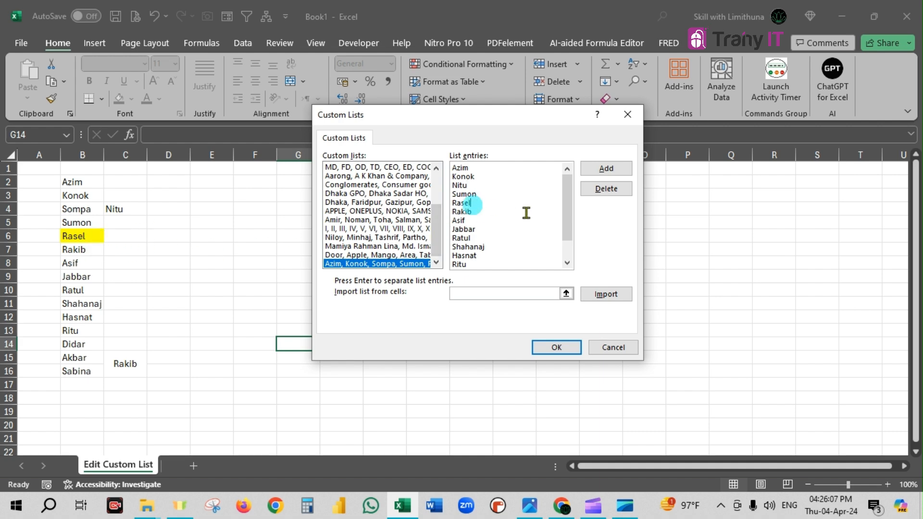
{"action": "key", "text": "BackSpace"}
{"action": "key", "text": "BackSpace"}
{"action": "key", "text": "BackSpace"}
{"action": "key", "text": "BackSpace"}
{"action": "key", "text": "BackSpace"}
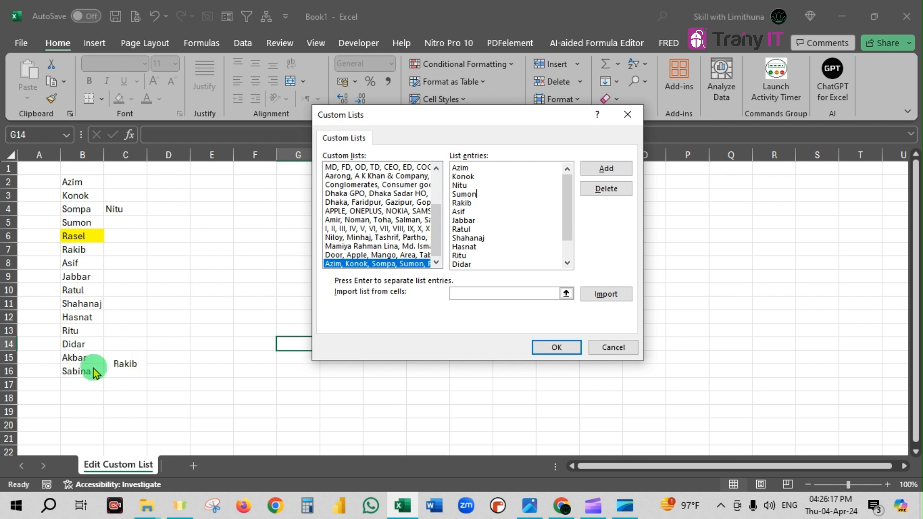
- Insert a new line for the name noted in C15:C16 between the last two list entries
{"action": "left_click_drag", "start_coordinate": [568, 216], "coordinate": [570, 247]}
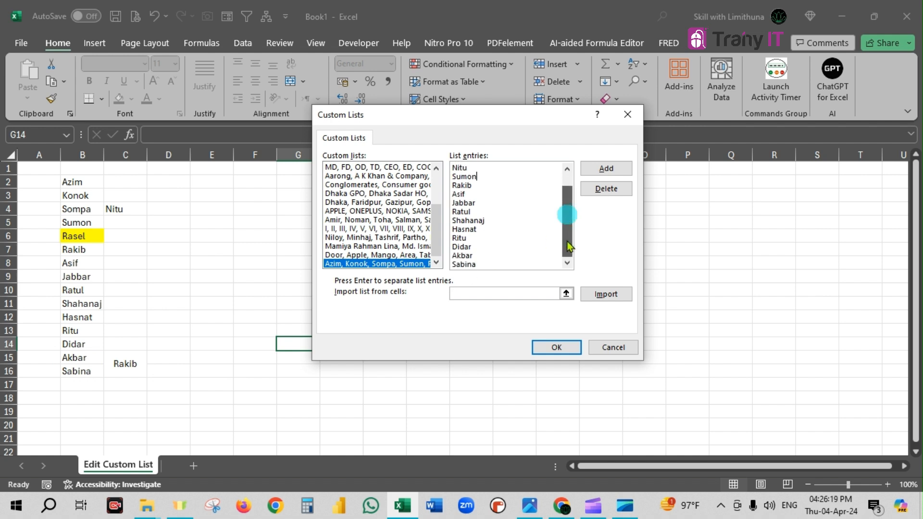
{"action": "left_click", "coordinate": [479, 256]}
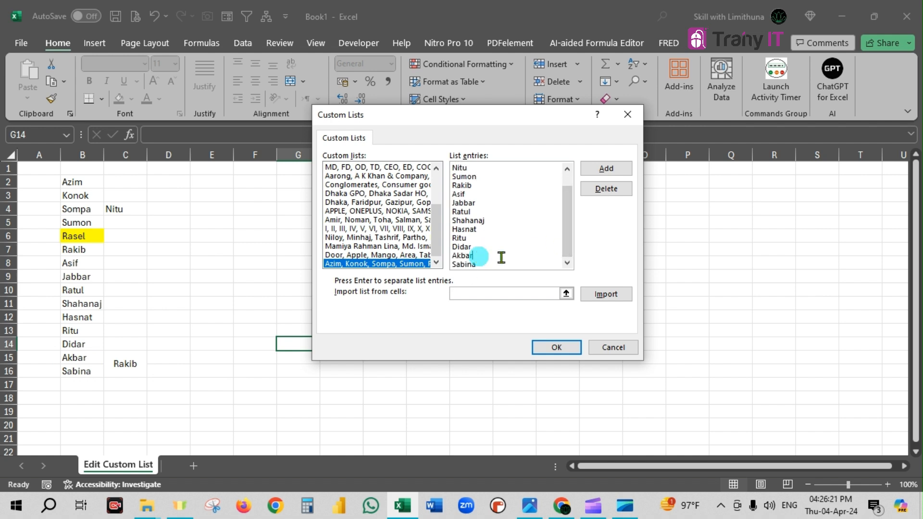
{"action": "key", "text": "Return"}
{"action": "left_click_drag", "start_coordinate": [569, 238], "coordinate": [565, 183]}
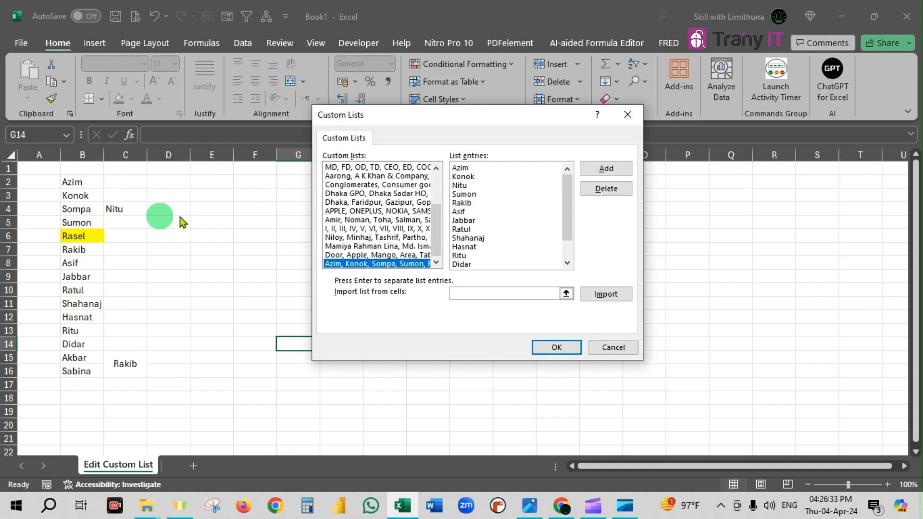
- Check the edited entries, add them to the selected custom list and accept the custom list changes
{"action": "double_click", "coordinate": [458, 186]}
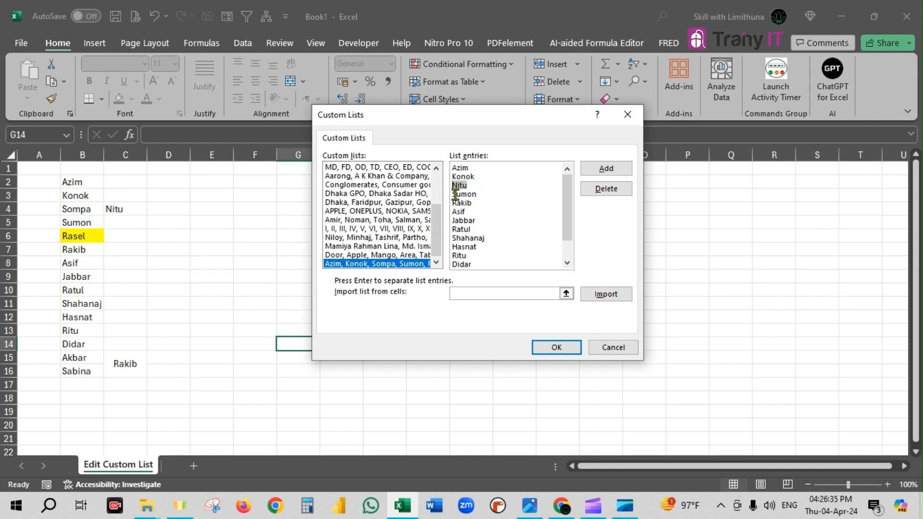
{"action": "left_click", "coordinate": [63, 249]}
{"action": "left_click", "coordinate": [482, 192]}
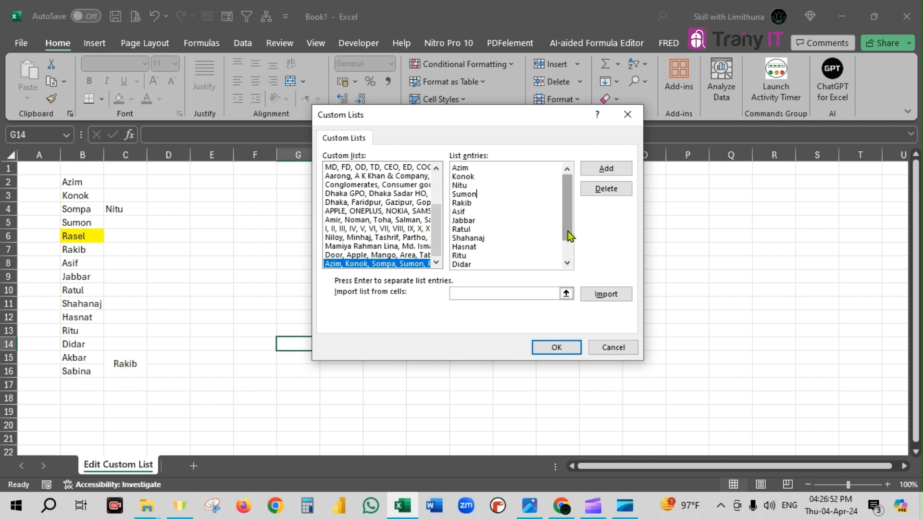
{"action": "mouse_move", "coordinate": [568, 232]}
{"action": "left_mouse_down"}
{"action": "mouse_move", "coordinate": [570, 250]}
{"action": "mouse_move", "coordinate": [567, 220]}
{"action": "left_mouse_up"}
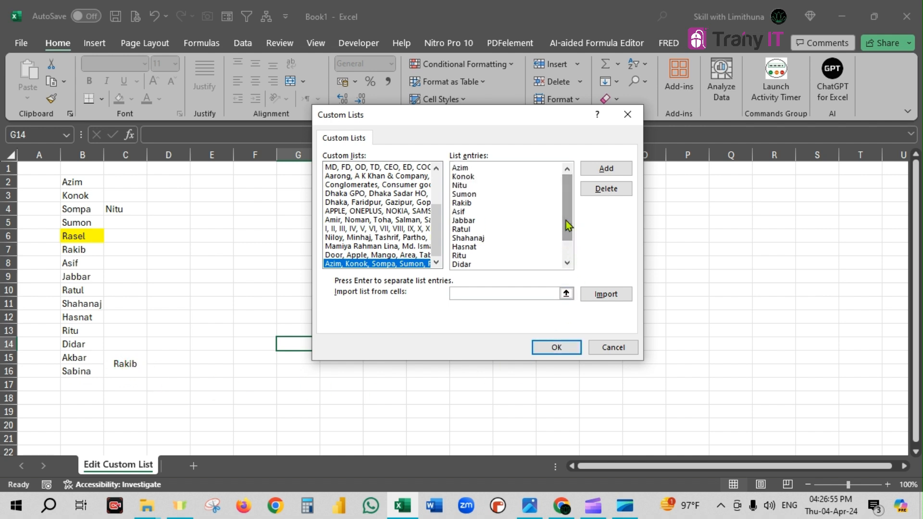
{"action": "left_click", "coordinate": [607, 169]}
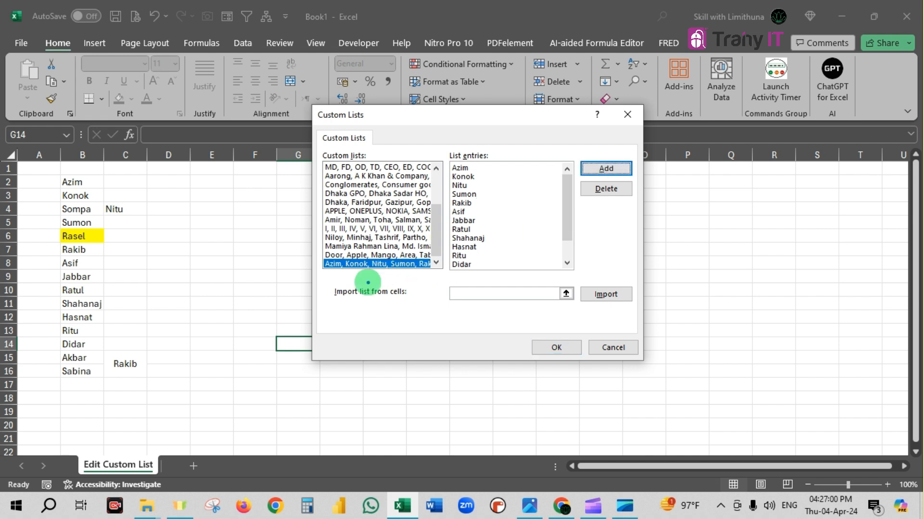
{"action": "left_click", "coordinate": [379, 271]}
{"action": "left_click_drag", "start_coordinate": [379, 271], "coordinate": [354, 342]}
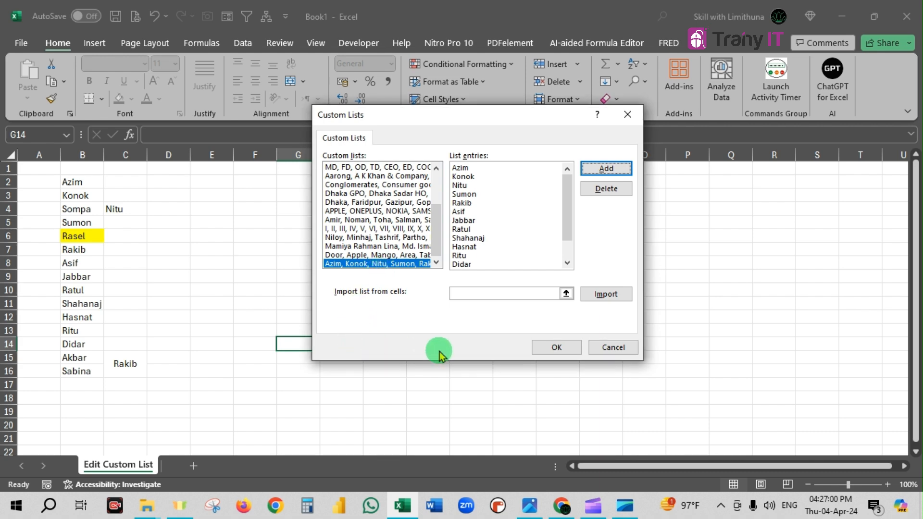
{"action": "left_click", "coordinate": [559, 349]}
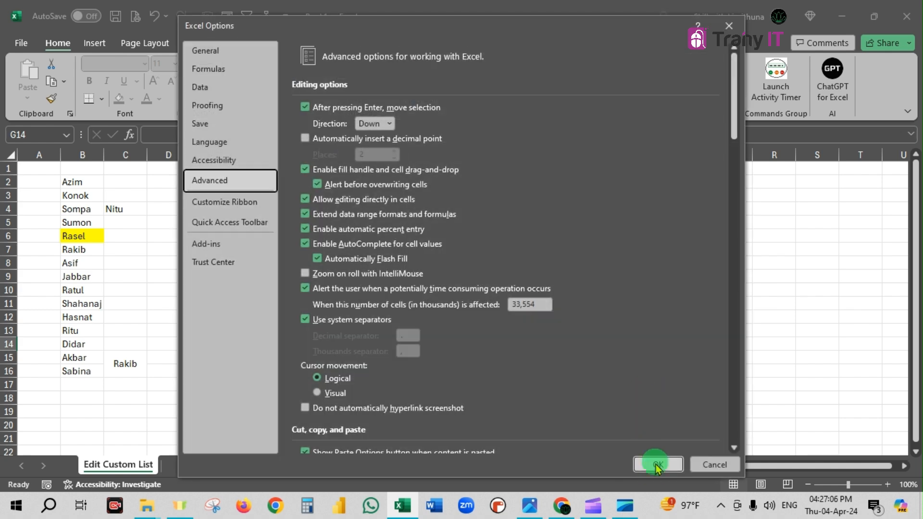
- Accept the Excel Options settings and return to the worksheet
{"action": "left_click", "coordinate": [655, 464]}
{"action": "left_click", "coordinate": [241, 239]}
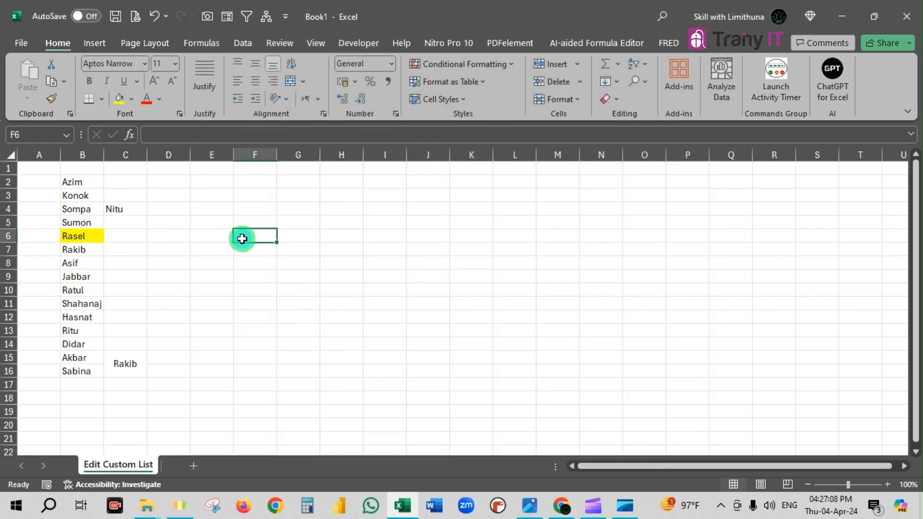
- Enter the custom list's first name, as in B2, in D2 and autofill the edited list down to D16
{"action": "left_click", "coordinate": [174, 184]}
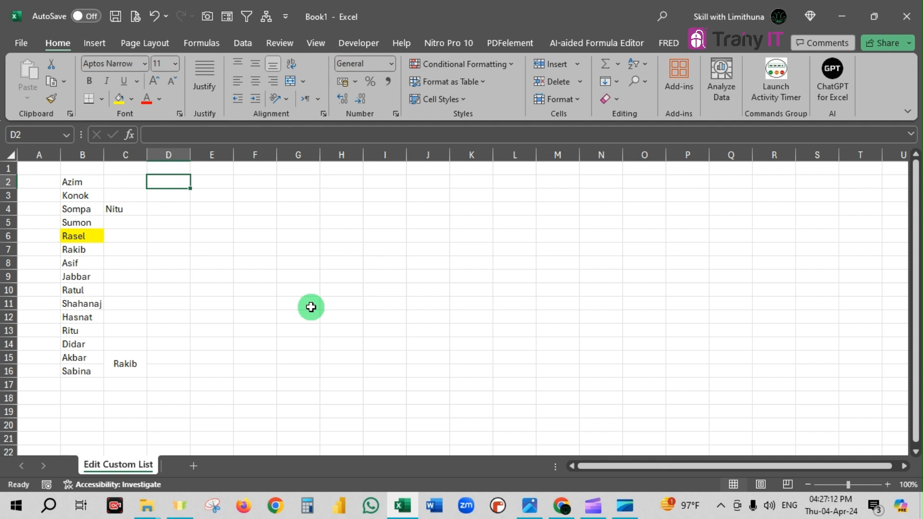
{"action": "type", "text": "Azim"}
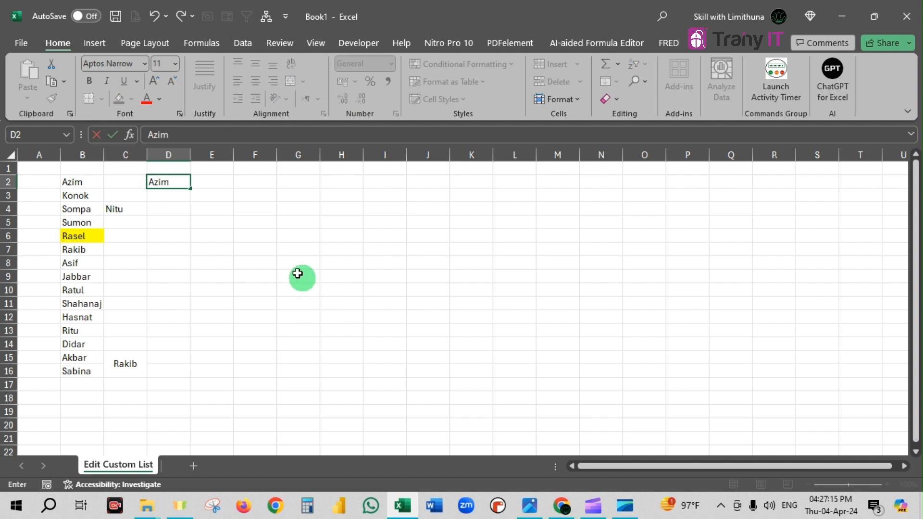
{"action": "left_click", "coordinate": [248, 234]}
{"action": "left_click", "coordinate": [180, 182]}
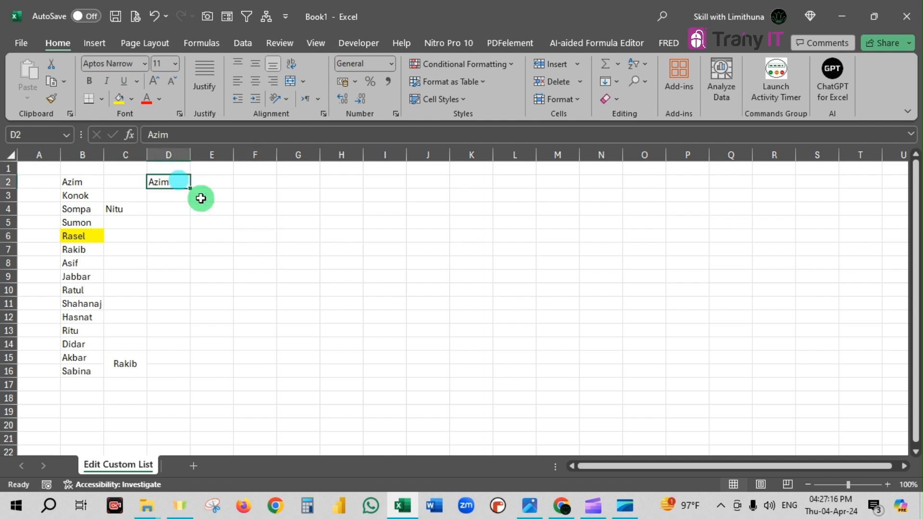
{"action": "left_click_drag", "start_coordinate": [192, 190], "coordinate": [184, 380]}
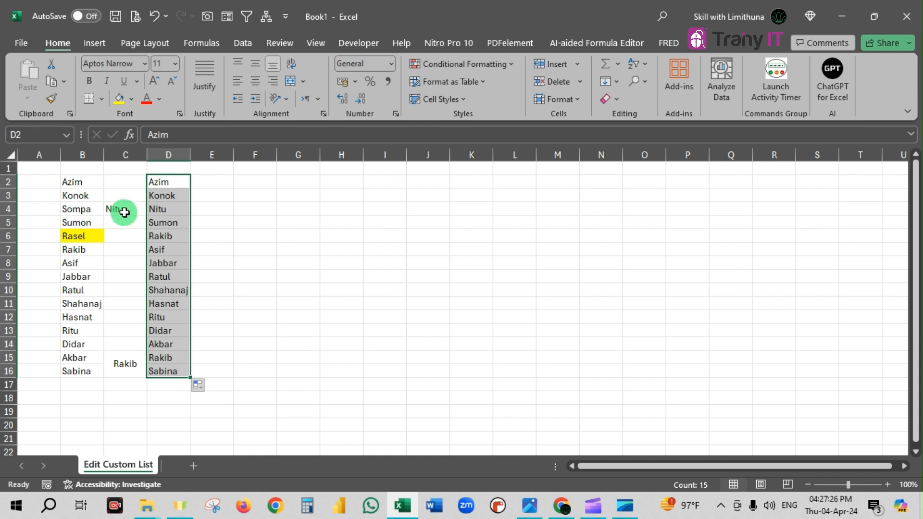
{"action": "left_click", "coordinate": [161, 210]}
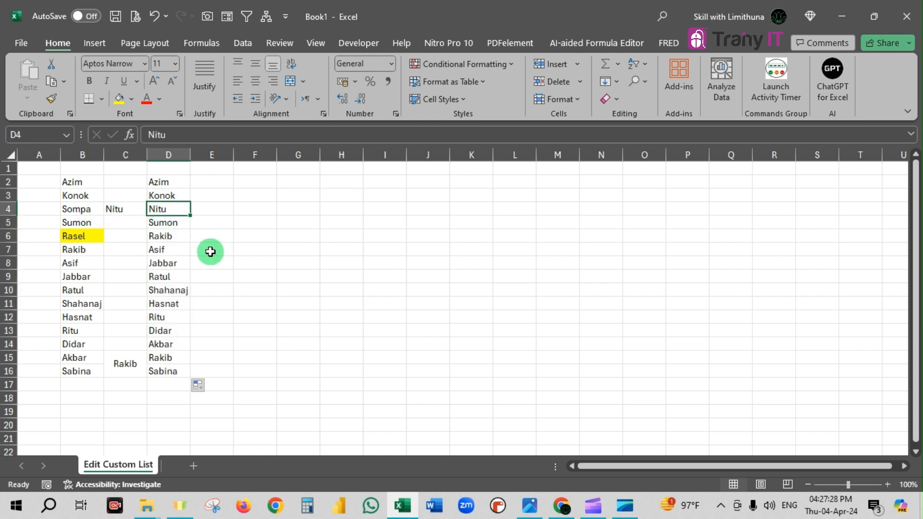